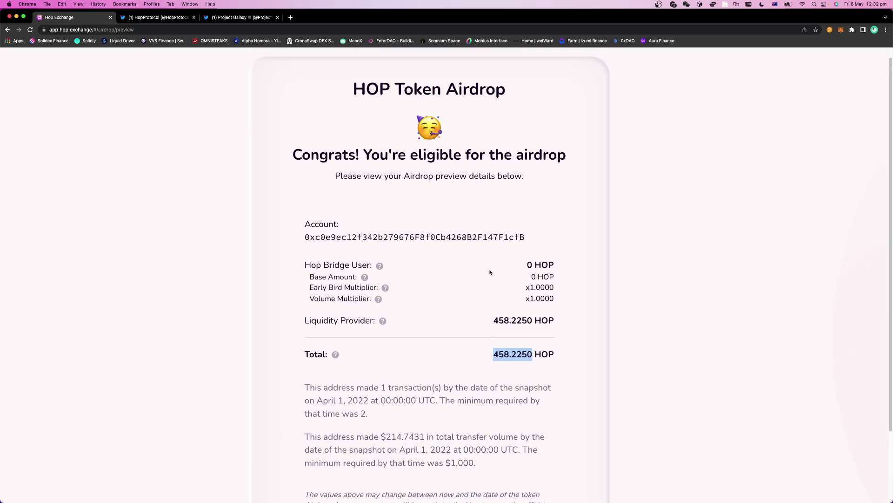
Review the connected address's HOP airdrop breakdown, including the liquidity provider allocation, the total and the eligibility notes
double_click(515, 320)
scroll(515, 324, "down", 2)
double_click(514, 319)
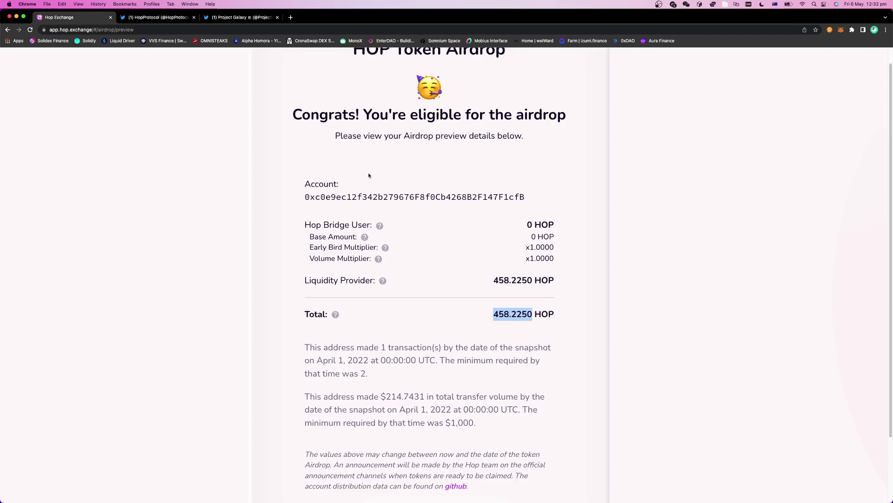
scroll(455, 281, "up", 2)
scroll(454, 279, "down", 6)
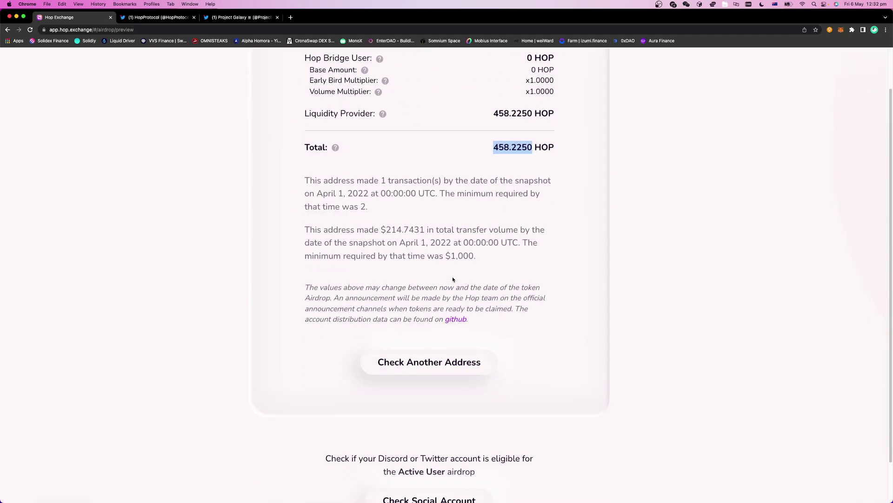
scroll(452, 268, "up", 6)
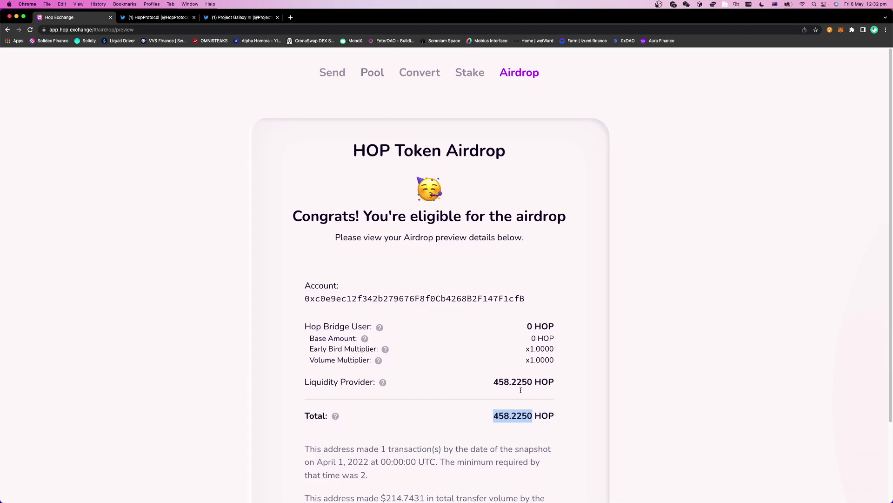
Open the Pool page and look over the ETH on Polygon liquidity form and its pool statistics
left_click(372, 72)
scroll(519, 109, "down", 4)
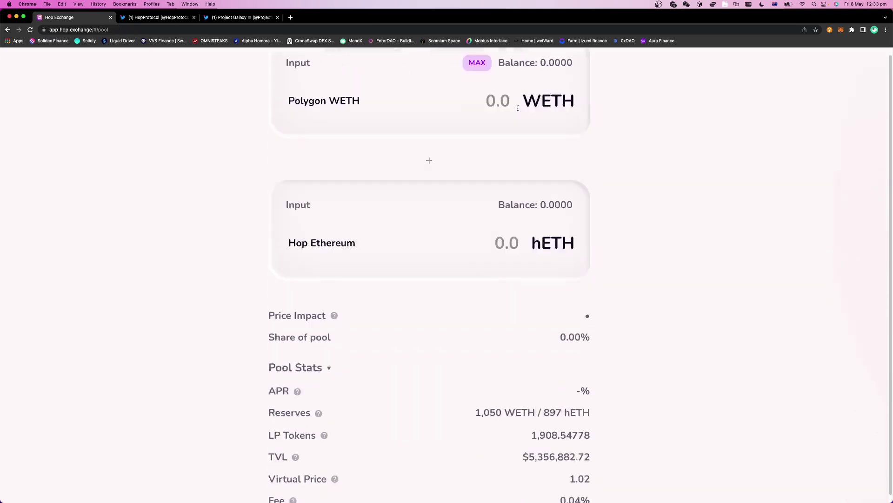
scroll(518, 111, "up", 4)
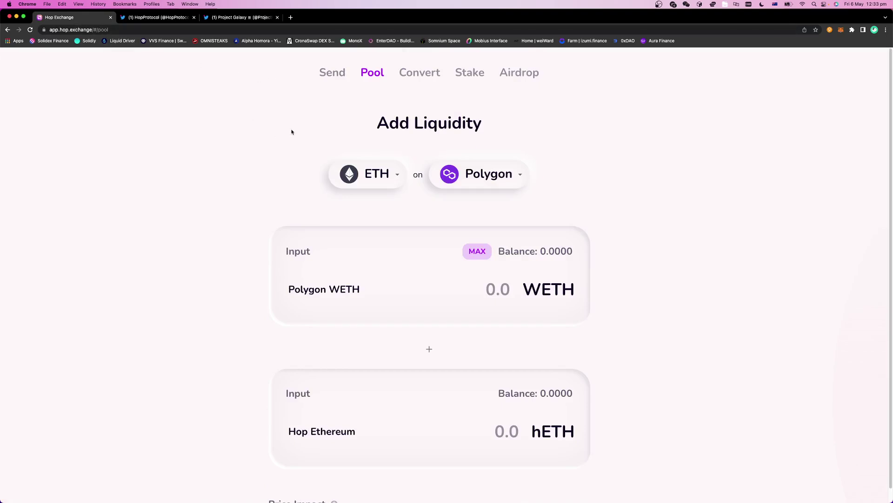
Open the Send page and look over the bridge form down to the fees and estimated received amount
left_click(332, 72)
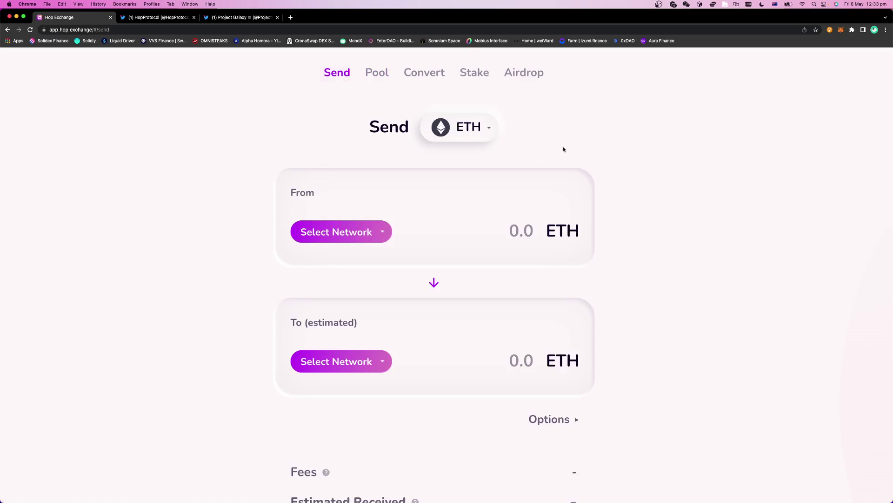
scroll(565, 166, "down", 8)
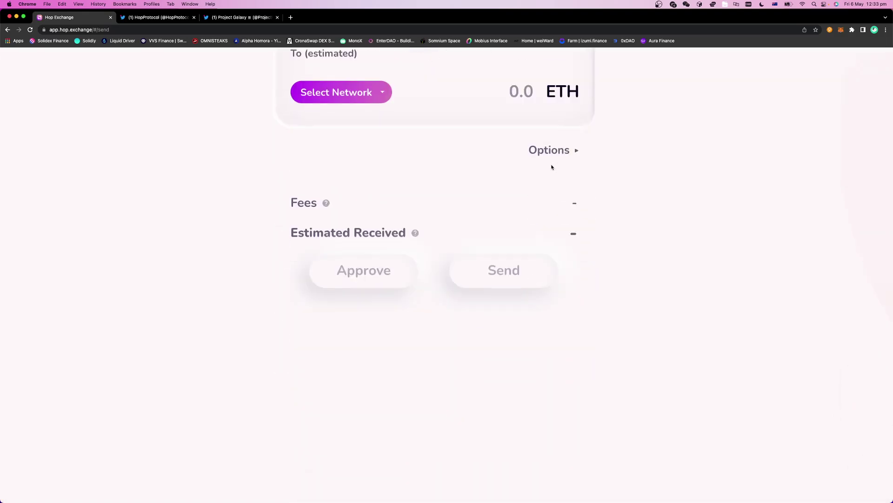
scroll(551, 168, "up", 5)
scroll(550, 168, "up", 2)
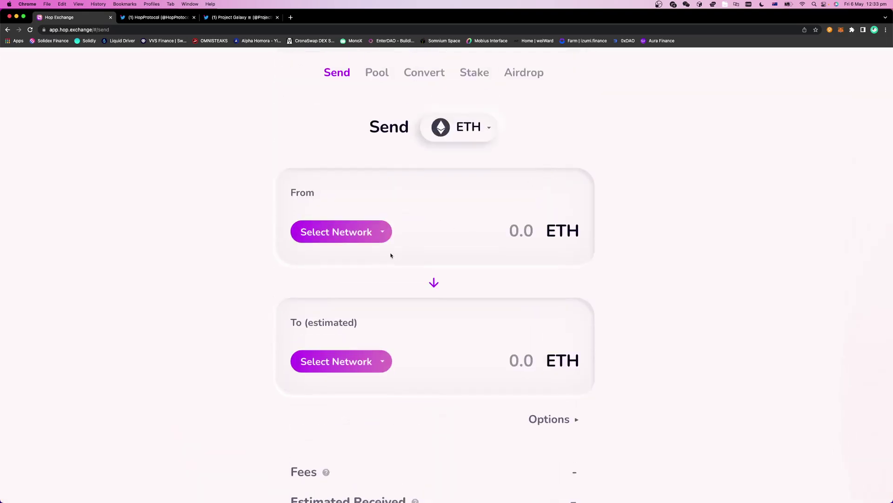
View the source networks available for sending ETH and leave the network unselected
left_click(354, 238)
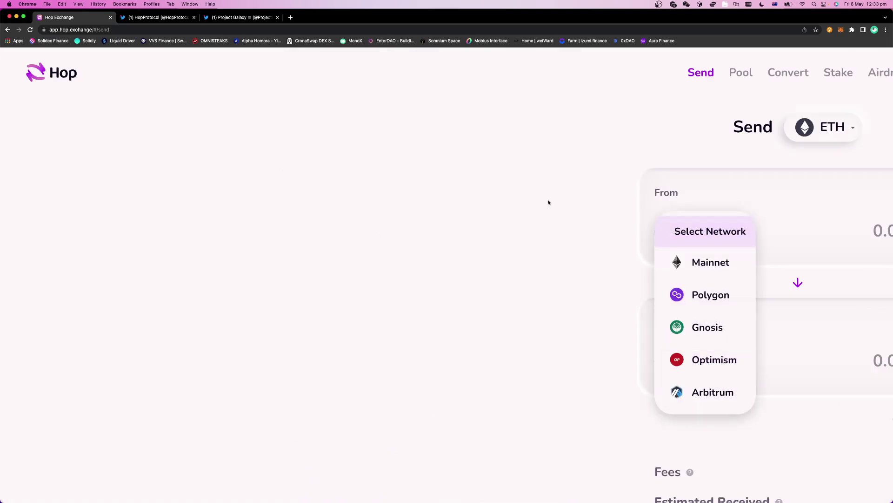
scroll(549, 202, "down", 5)
scroll(549, 203, "up", 5)
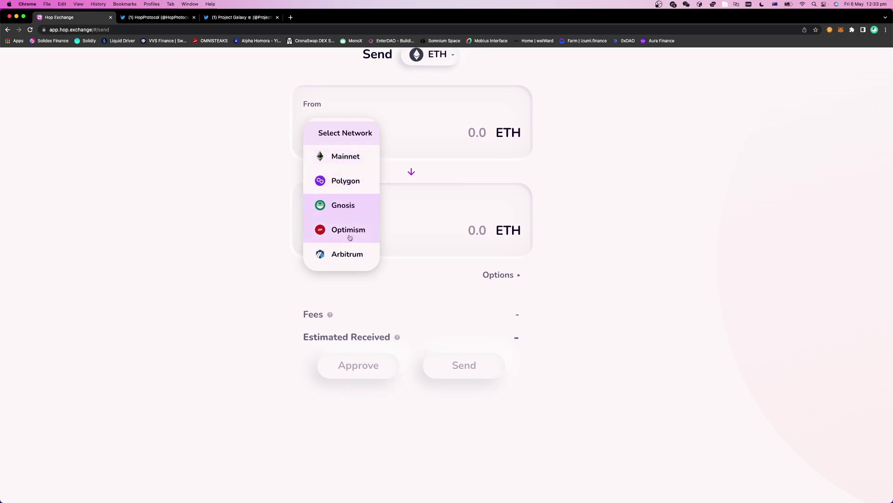
left_click(572, 167)
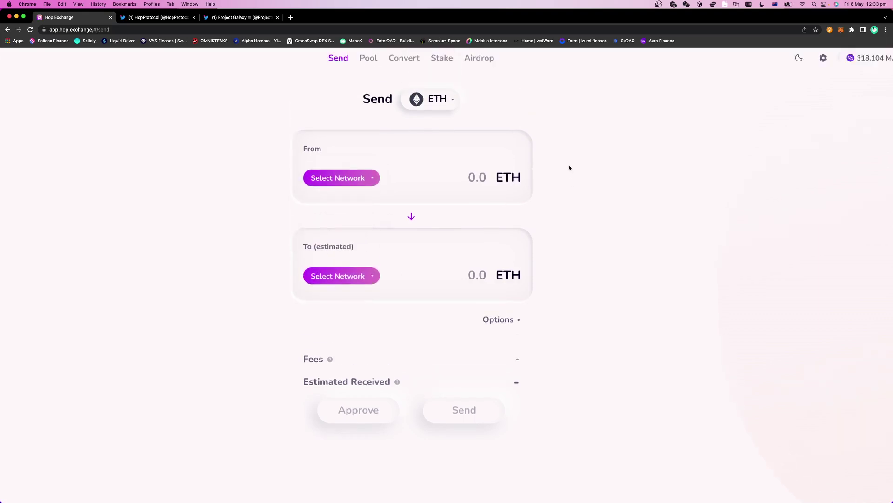
View the tokens available for sending, adjusting the page zoom so the whole form fits, and keep ETH selected
scroll(572, 167, "up", 2)
scroll(462, 169, "right", 5)
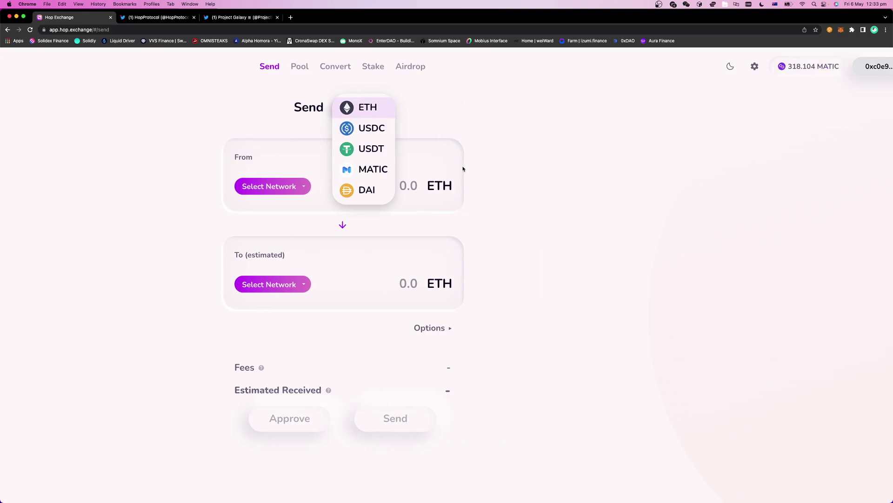
key("super+minus")
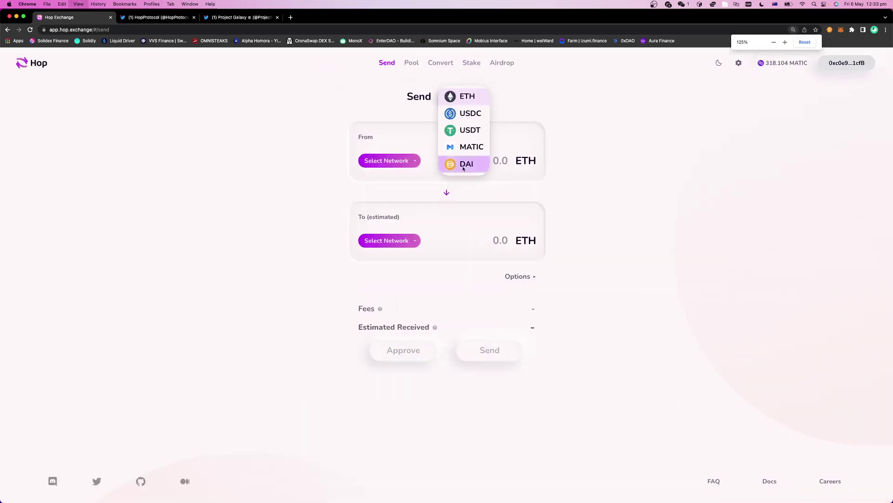
key("super+equal")
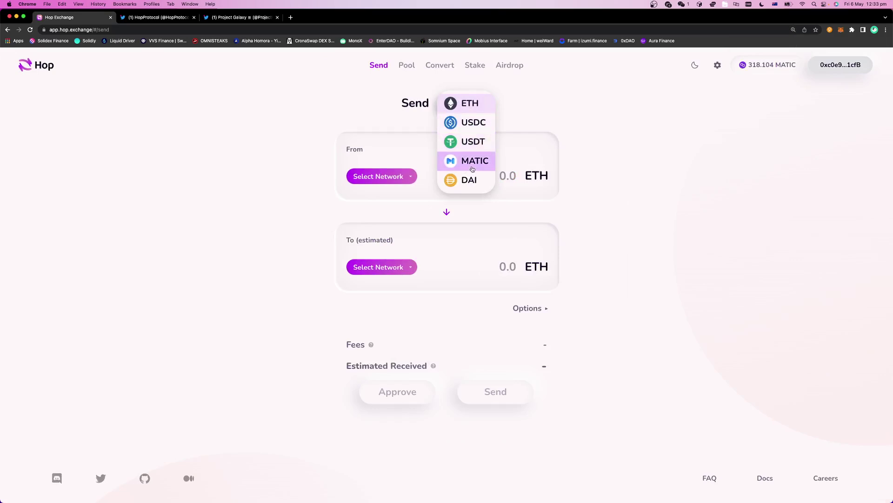
left_click(643, 172)
Set the source network to Gnosis and check the list of tokens available to send
left_click(379, 176)
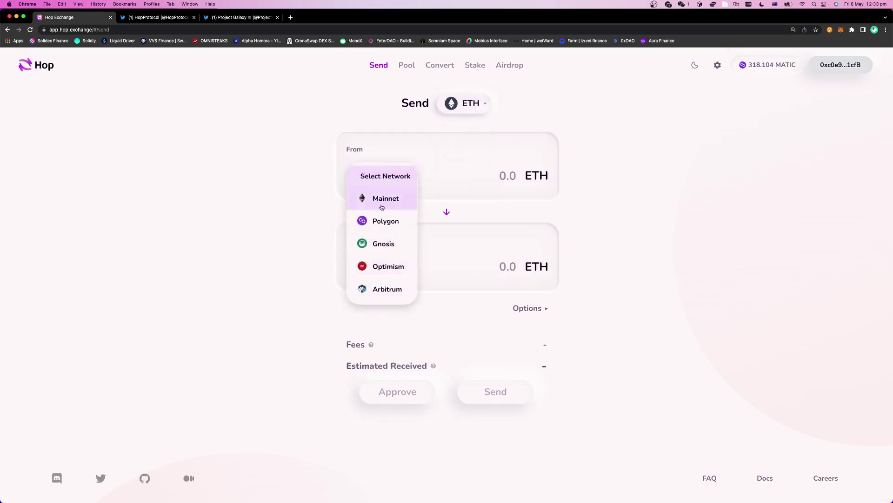
left_click(385, 246)
left_click(464, 103)
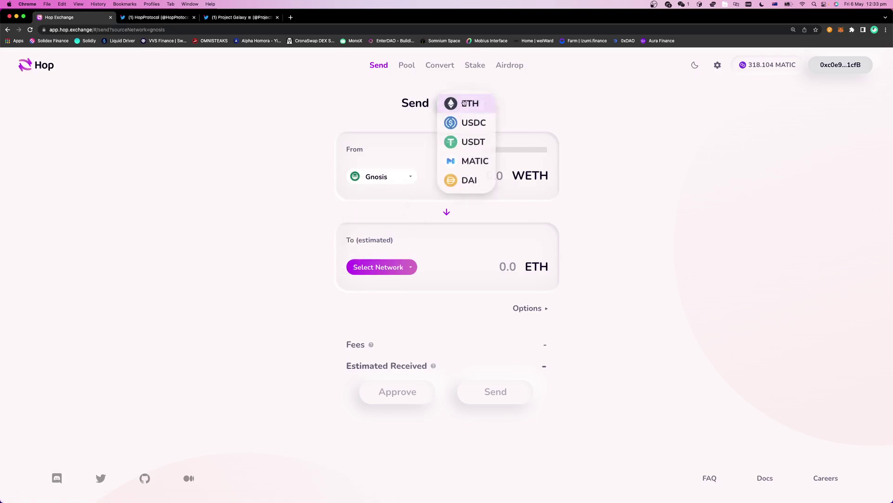
left_click(389, 185)
Switch the source network to Optimism and check the available tokens and destination networks
left_click(410, 177)
left_click(392, 204)
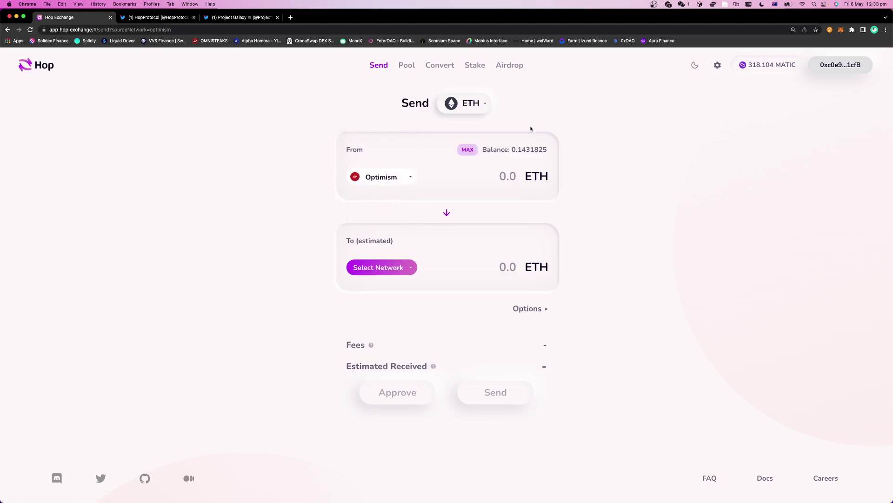
left_click(472, 101)
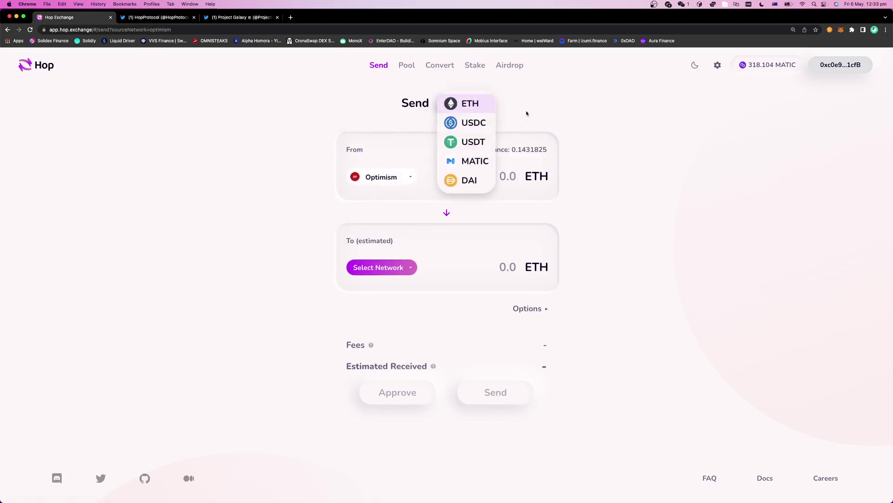
left_click(614, 166)
left_click(379, 267)
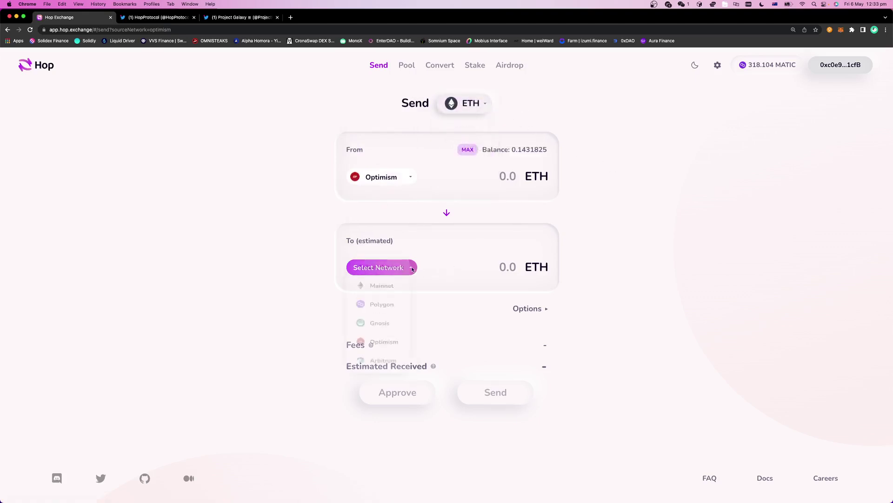
left_click(626, 216)
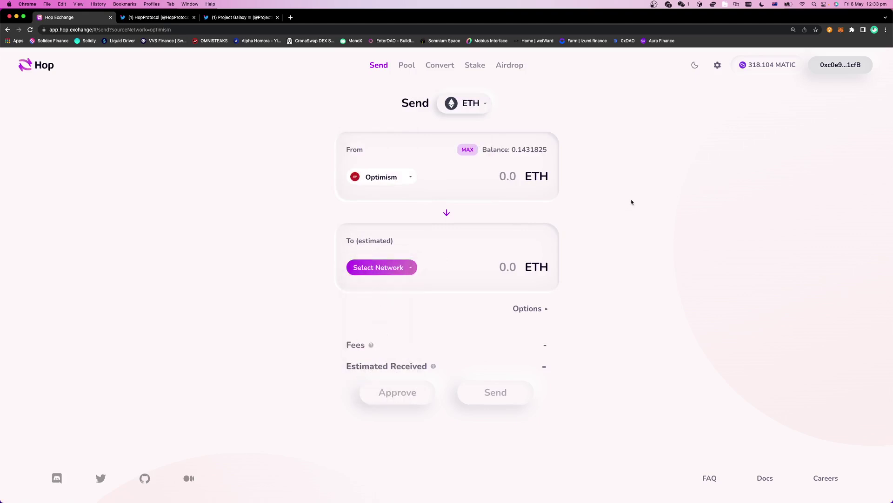
Set the source network of the ETH transfer to Mainnet
left_click(395, 182)
left_click(379, 108)
left_click(402, 181)
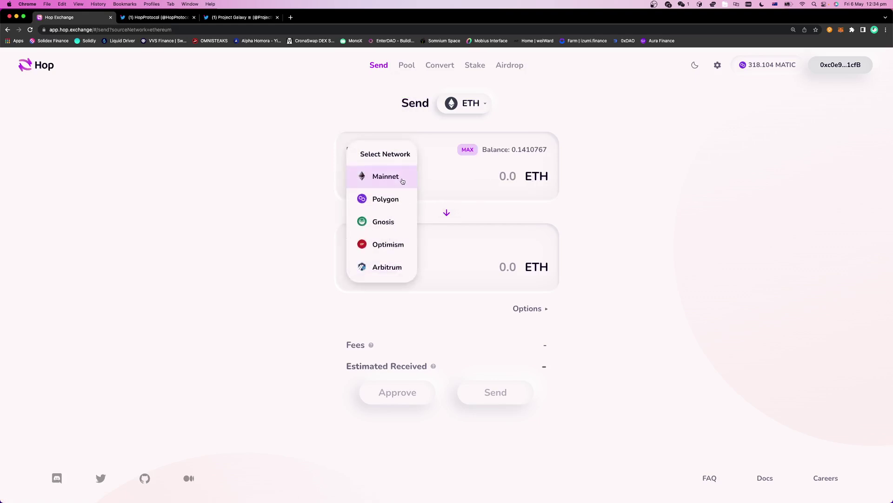
left_click(477, 100)
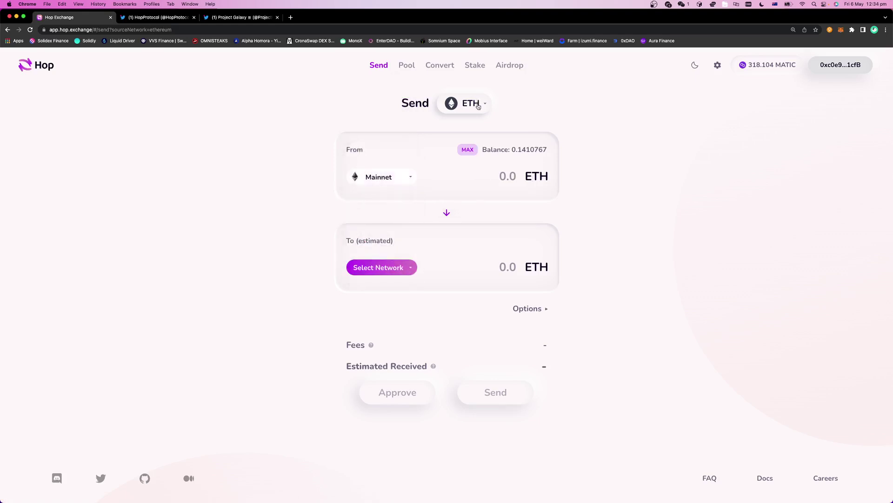
Examine the list of tokens that can be sent from Mainnet, keeping ETH selected
left_click(477, 103)
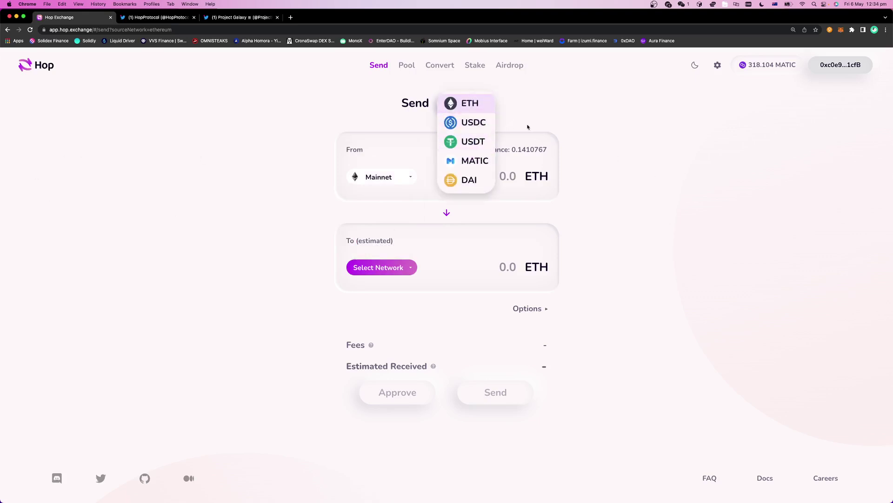
left_click(656, 188)
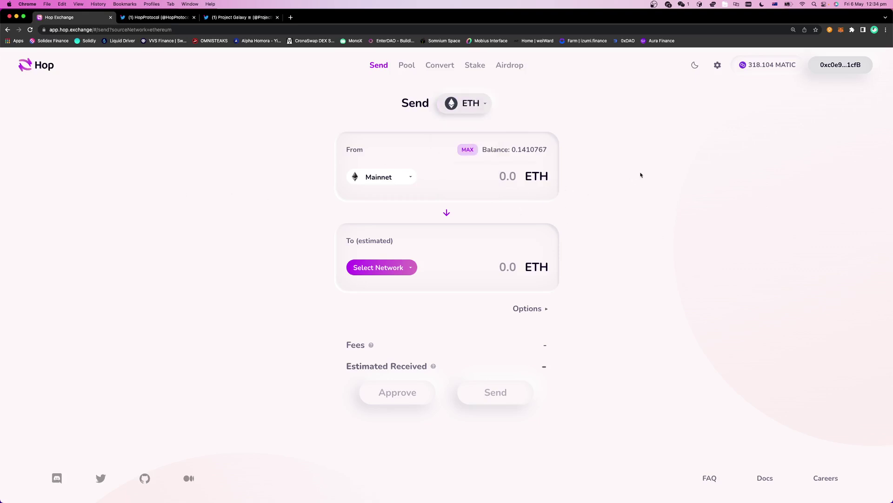
left_click(456, 113)
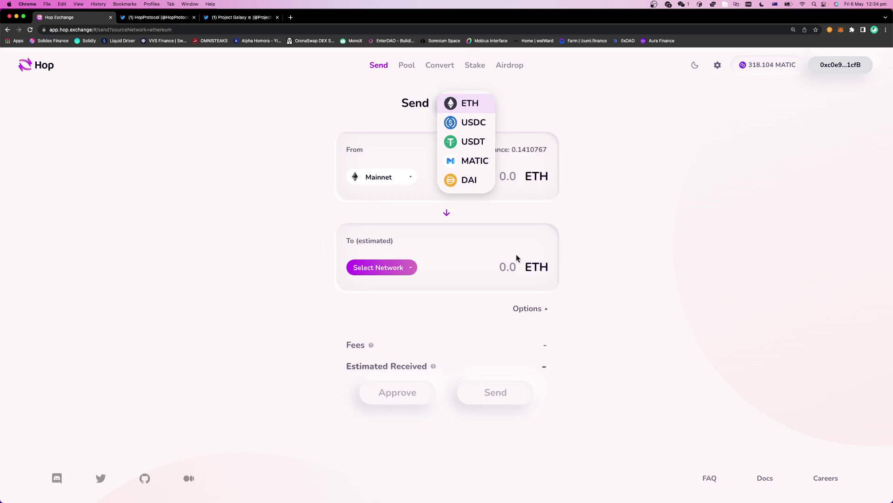
left_click(724, 238)
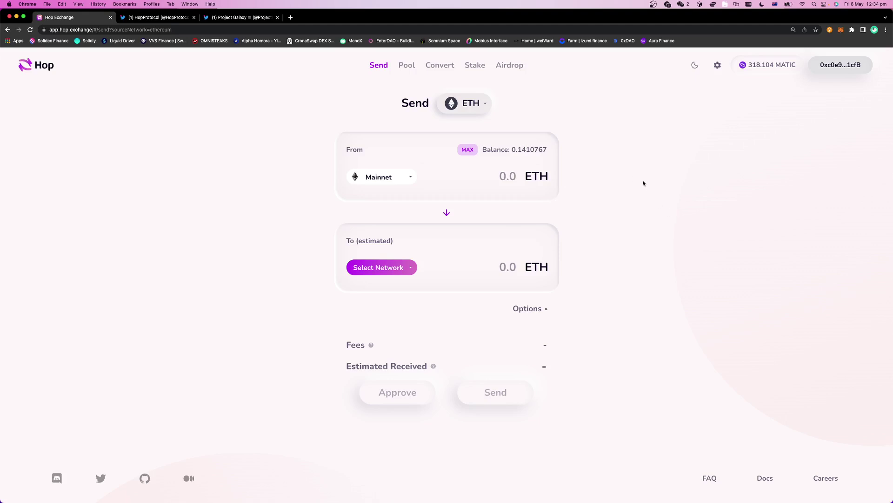
Choose USDC as the token to send and Polygon as the destination network
left_click(463, 104)
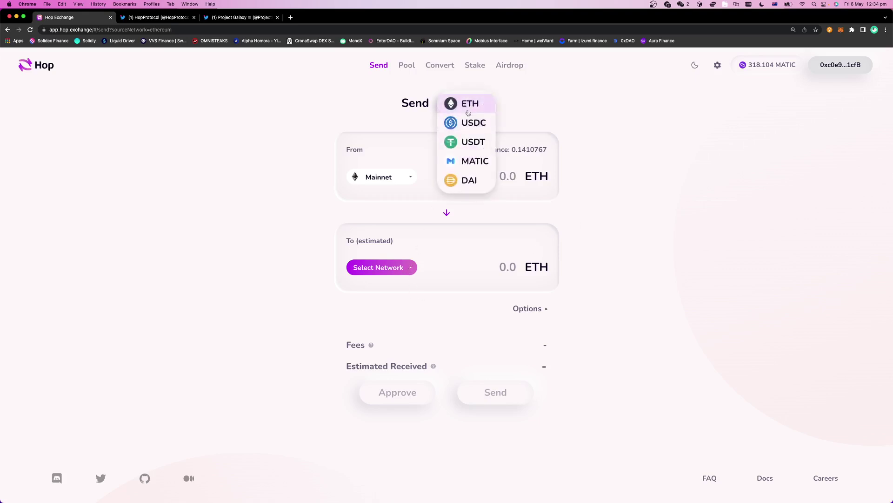
left_click(469, 119)
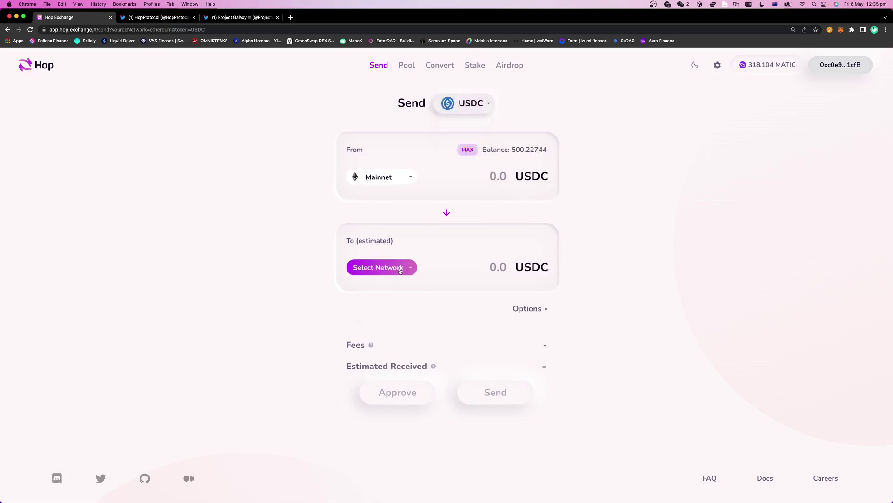
left_click(400, 271)
left_click(389, 314)
Enter send amounts of 10000, 100000 and finally 1000000 USDC, and highlight the estimated amount arriving on Polygon
left_click(477, 168)
type("10000")
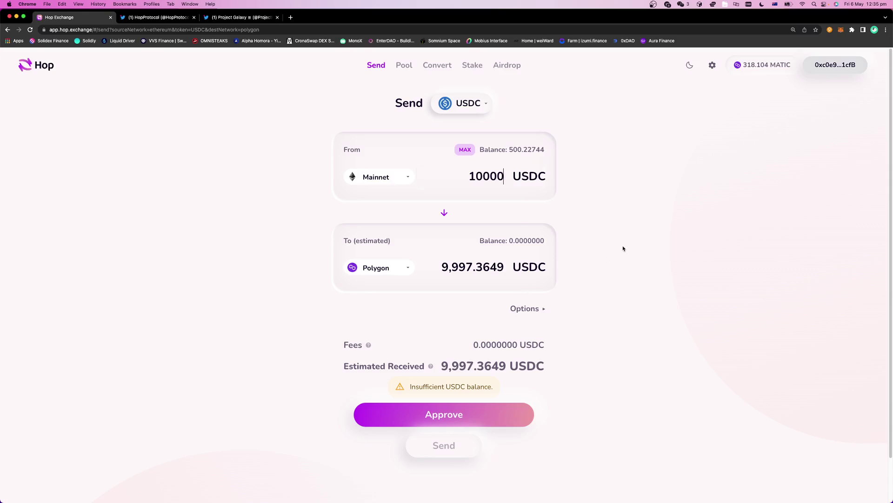
type("0")
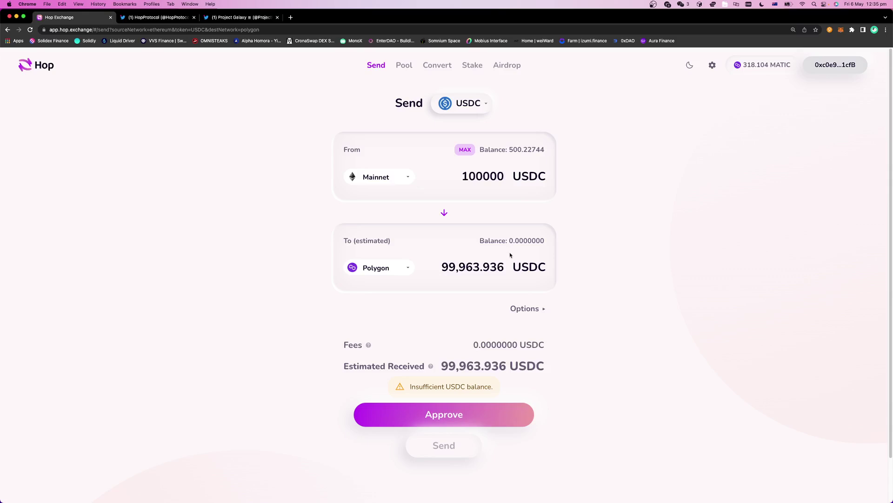
type("0")
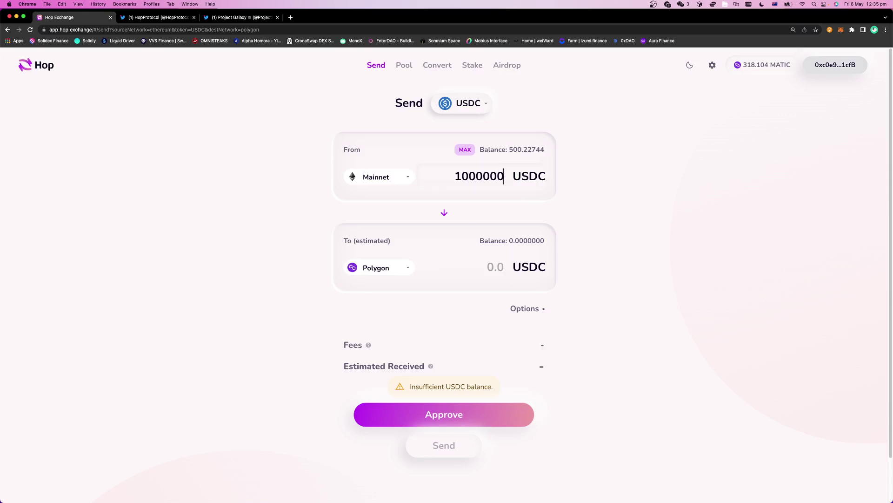
left_click_drag(454, 268, 503, 268)
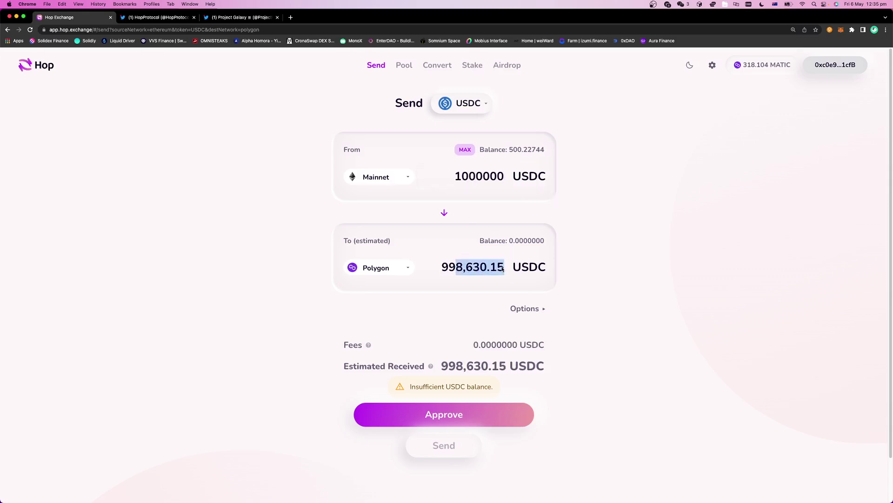
Change the source network of the 1000000 USDC transfer to Gnosis and highlight the estimated amount arriving on Polygon
left_click(399, 180)
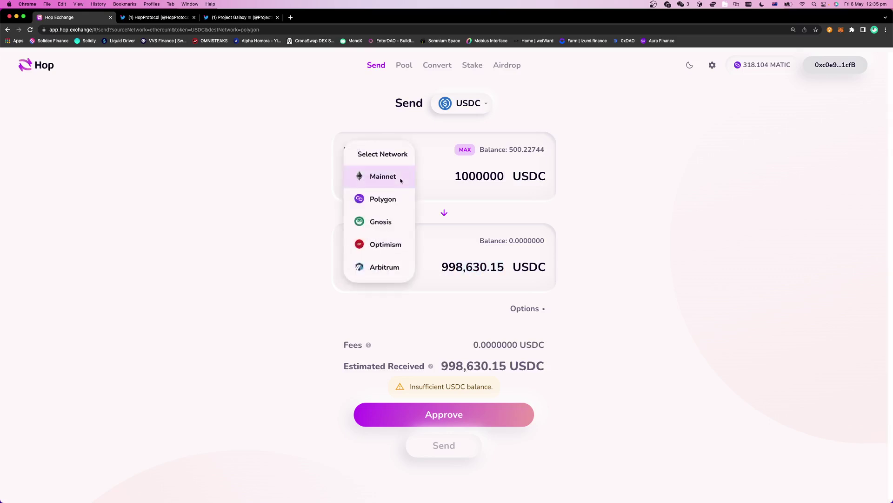
left_click(380, 222)
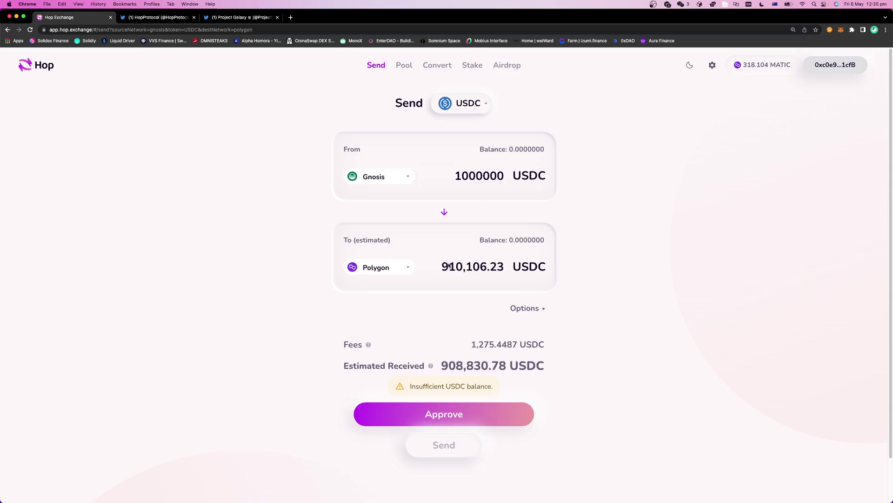
left_click_drag(448, 266, 521, 263)
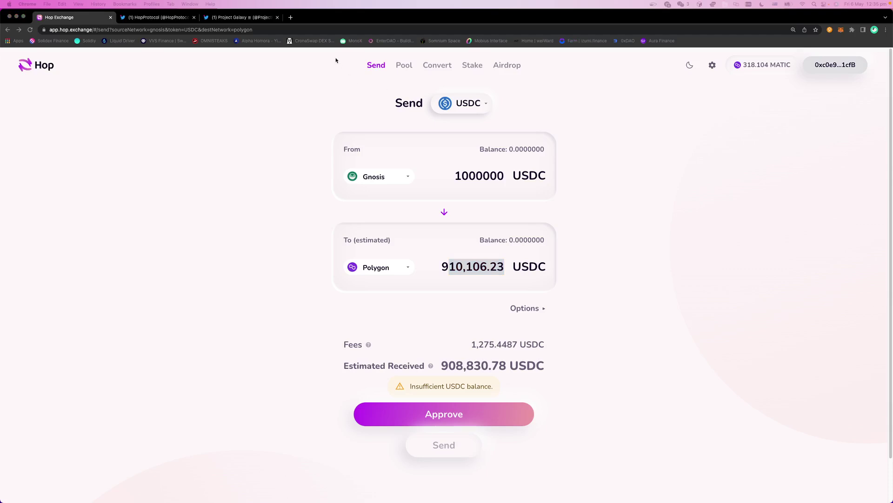
left_click(291, 17)
type("https://cbridge.celer.network/#/transfer")
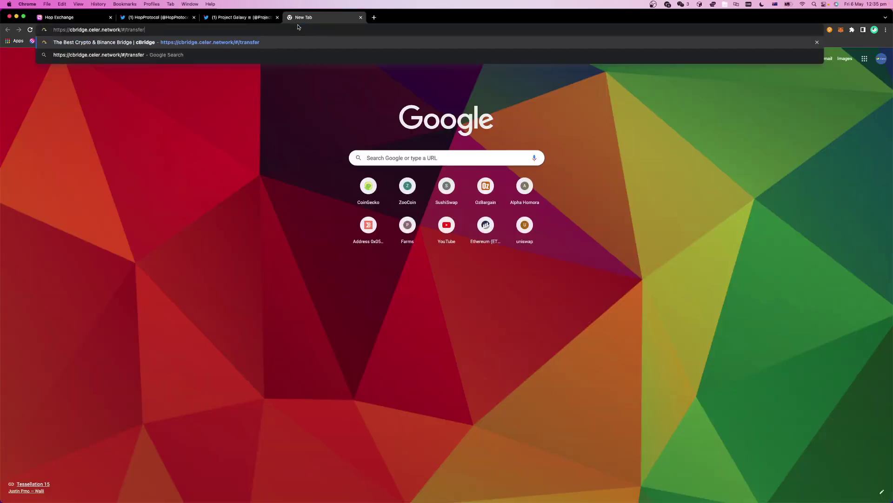
key("Return")
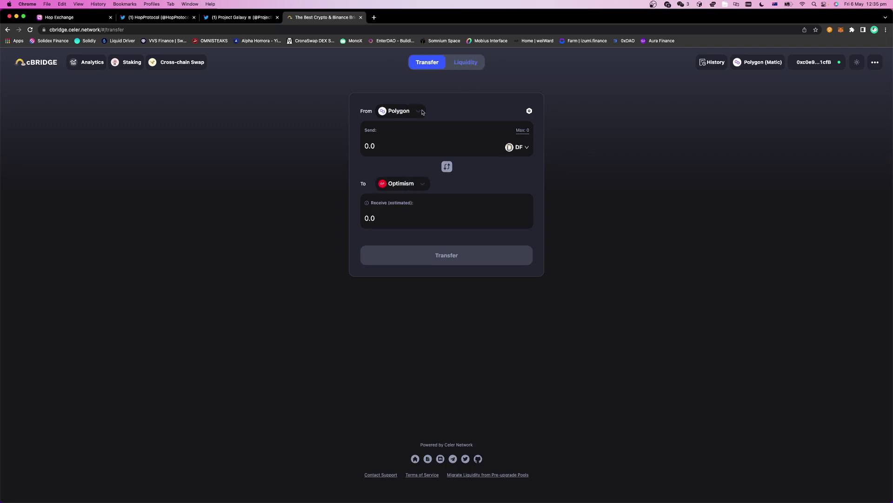
Examine the list of destination chains cBridge offers for transfers from Polygon, checking it against the Hop Exchange page
left_click(423, 186)
scroll(424, 189, "down", 3)
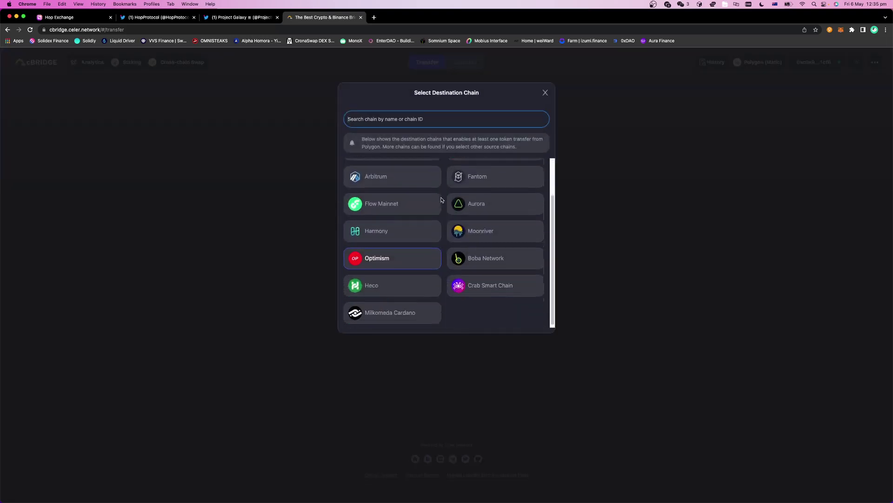
scroll(495, 244, "up", 2)
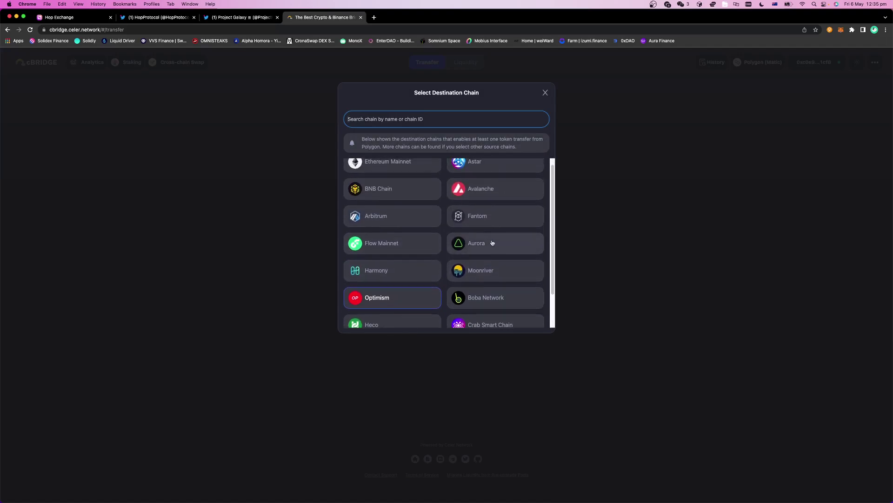
scroll(495, 243, "down", 3)
scroll(467, 284, "up", 2)
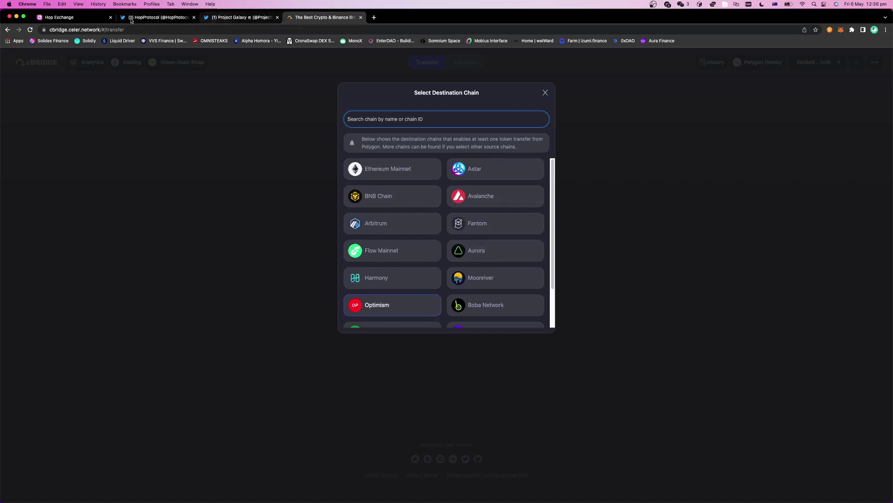
left_click(56, 17)
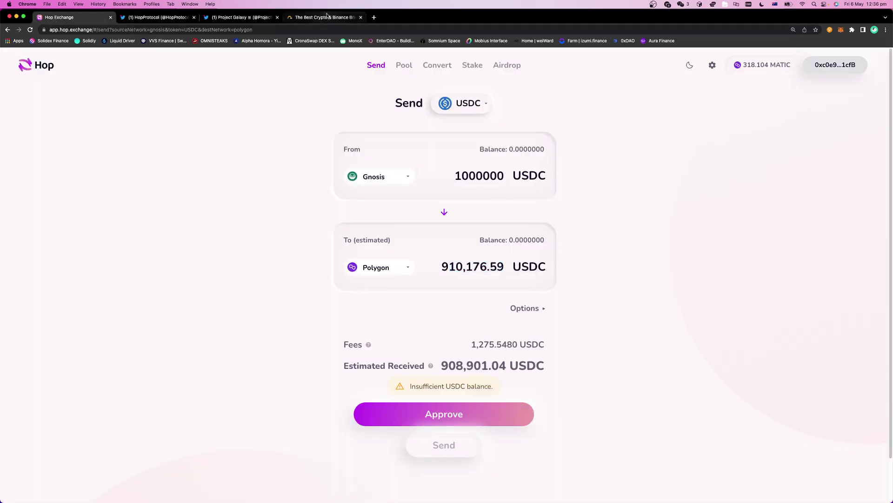
left_click(325, 18)
scroll(421, 212, "down", 2)
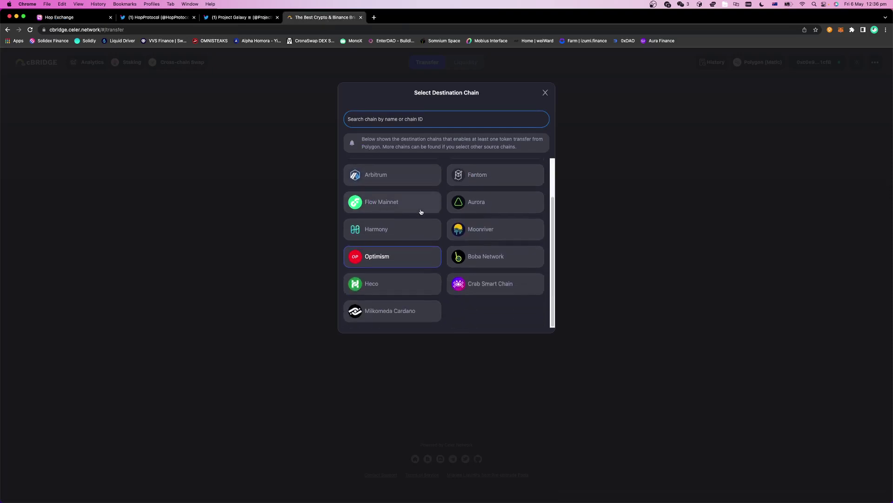
scroll(490, 279, "up", 2)
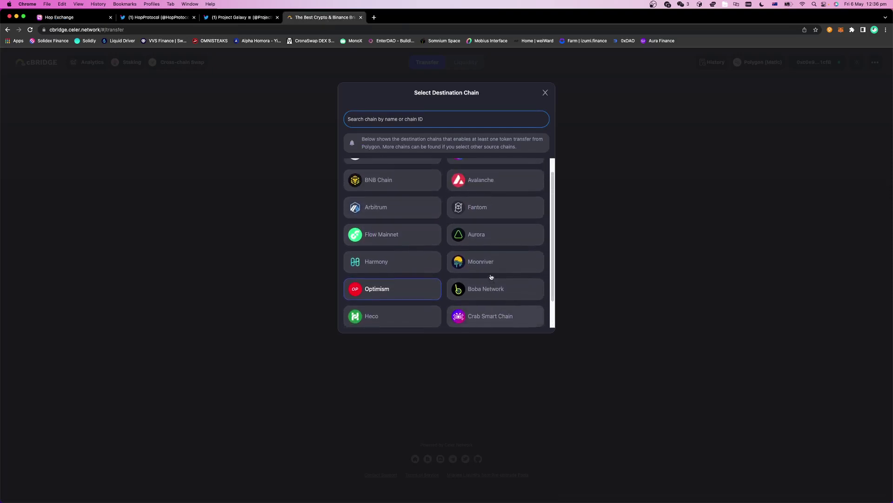
scroll(491, 276, "up", 1)
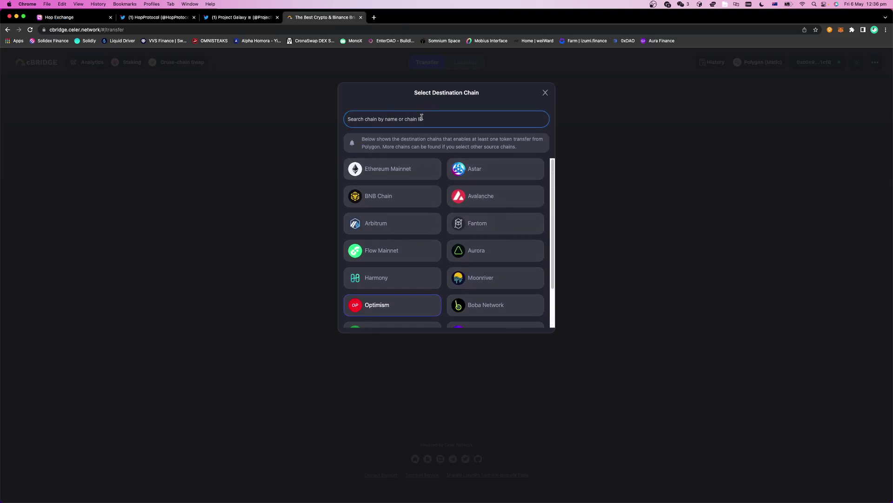
Search the cBridge destination chains for "polygo", clear the search and close the chain list
type("polygo")
key("BackSpace")
key("BackSpace")
key("BackSpace")
key("BackSpace")
key("BackSpace")
key("BackSpace")
key("BackSpace")
left_click(545, 93)
Search the destination chains for "gno" and "xd", and choose Arbitrum as the cBridge destination chain
left_click(414, 186)
type("gno")
key("BackSpace")
key("BackSpace")
key("BackSpace")
type("xd")
key("BackSpace")
left_click(405, 230)
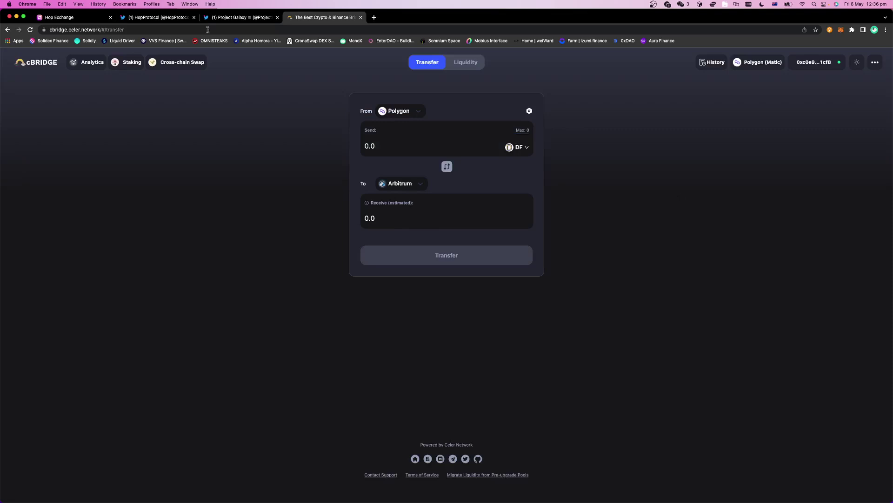
Switch to Hop Exchange, reverse the transfer so it sends from Polygon, and choose Arbitrum as the destination network
left_click(74, 17)
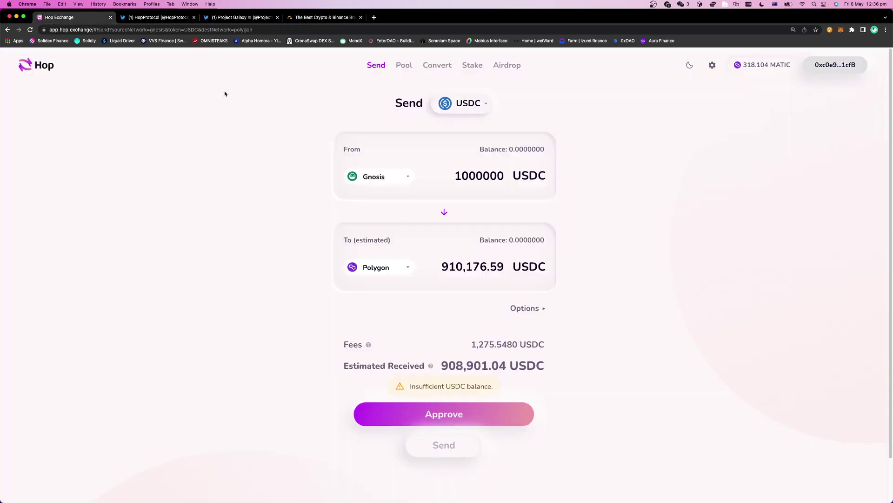
left_click(444, 212)
left_click(404, 269)
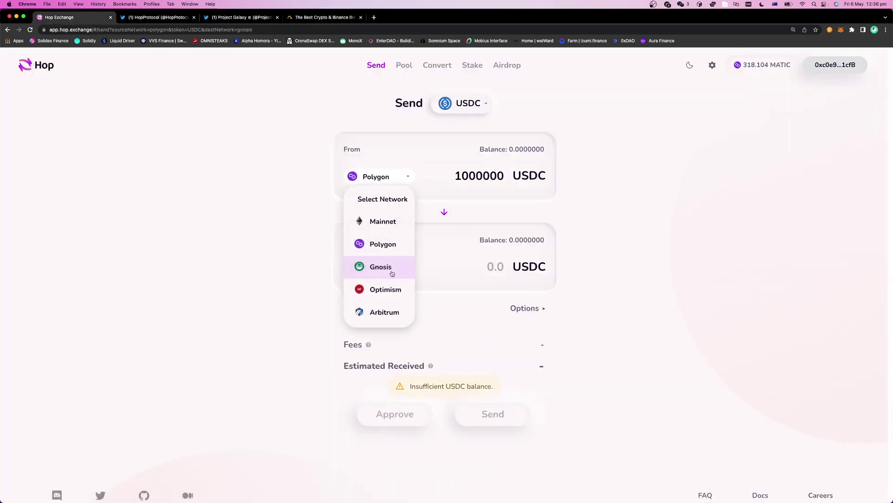
left_click(384, 312)
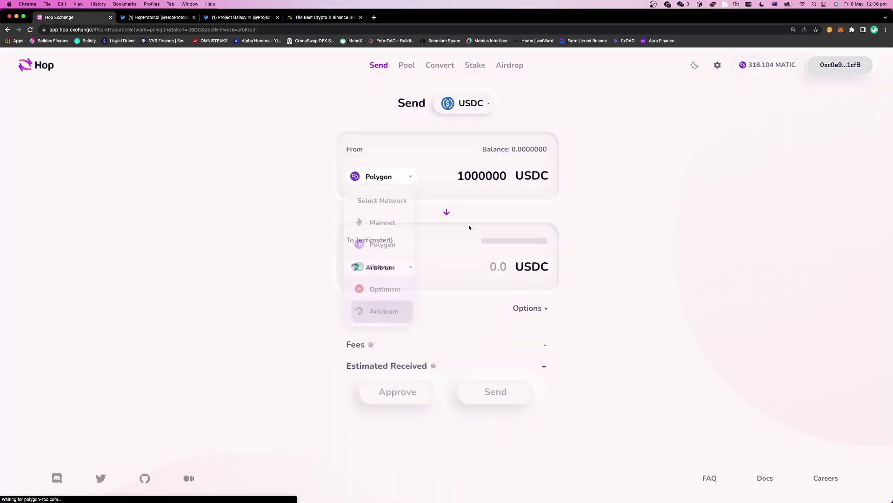
Highlight the amount sent, the estimated amount on Arbitrum, the fees and the estimated received total of the 1000000 USDC transfer
double_click(468, 176)
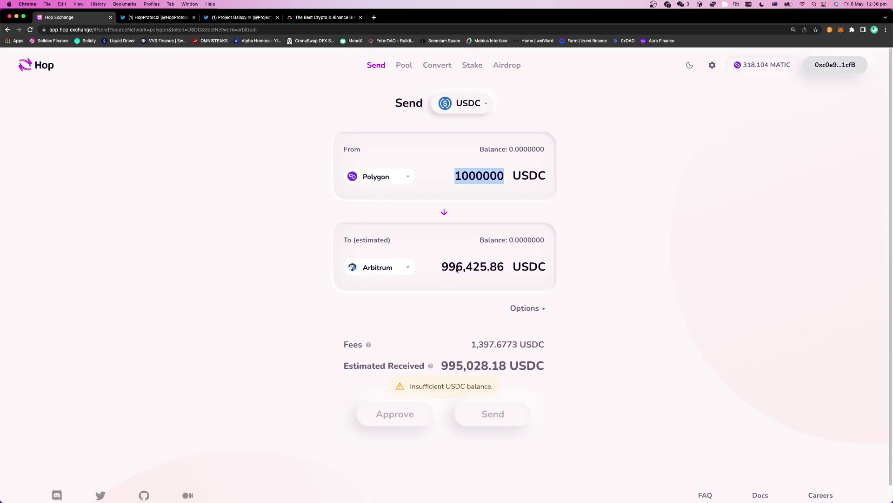
left_click_drag(456, 270, 481, 270)
left_click_drag(476, 349, 602, 347)
double_click(481, 344)
double_click(478, 345)
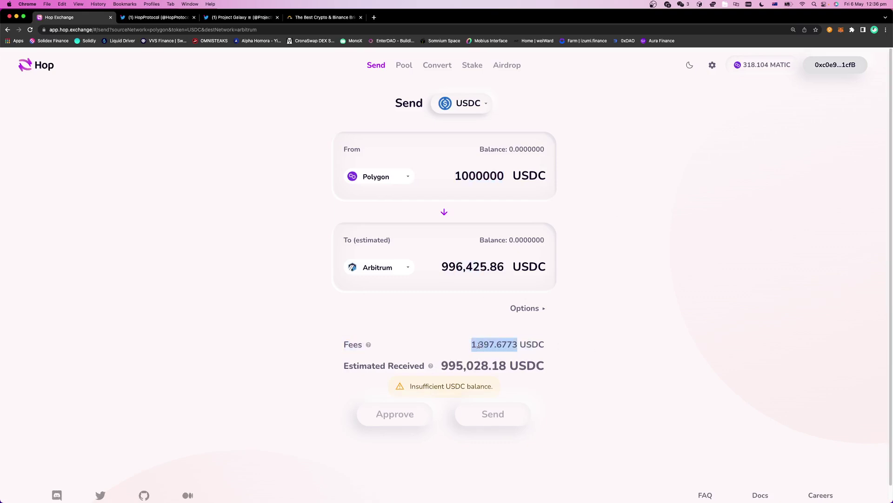
left_click(474, 344)
left_click_drag(473, 345, 514, 344)
left_click_drag(514, 344, 543, 345)
left_click(442, 366)
left_click_drag(441, 366, 554, 370)
left_click(522, 164)
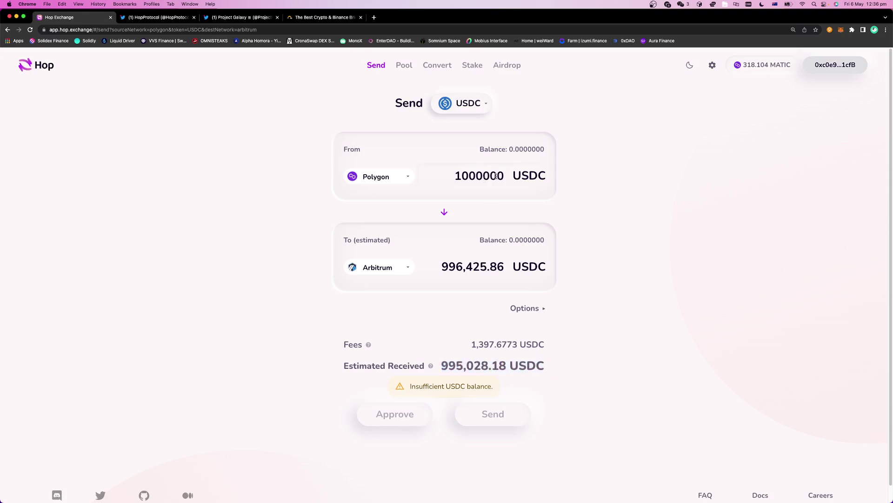
Reduce the Hop send amount to 100000 USDC and highlight the estimated received amount
key("BackSpace")
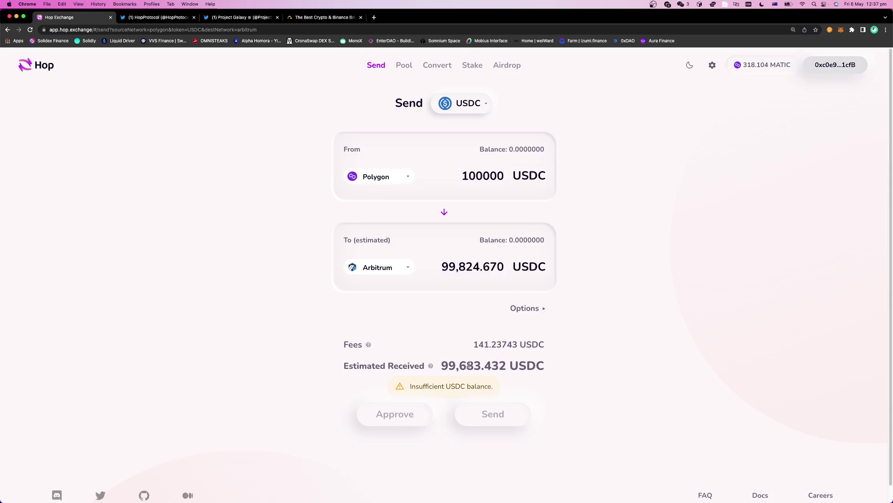
left_click_drag(444, 366, 481, 366)
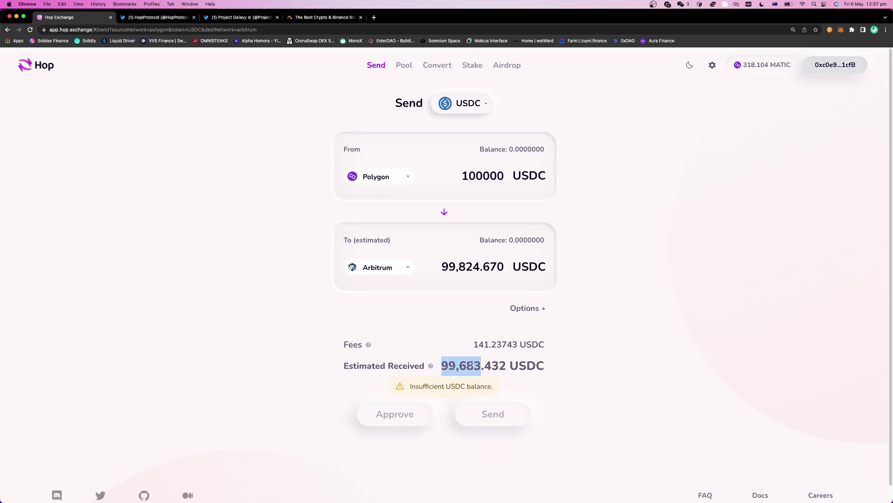
left_click_drag(444, 362, 481, 366)
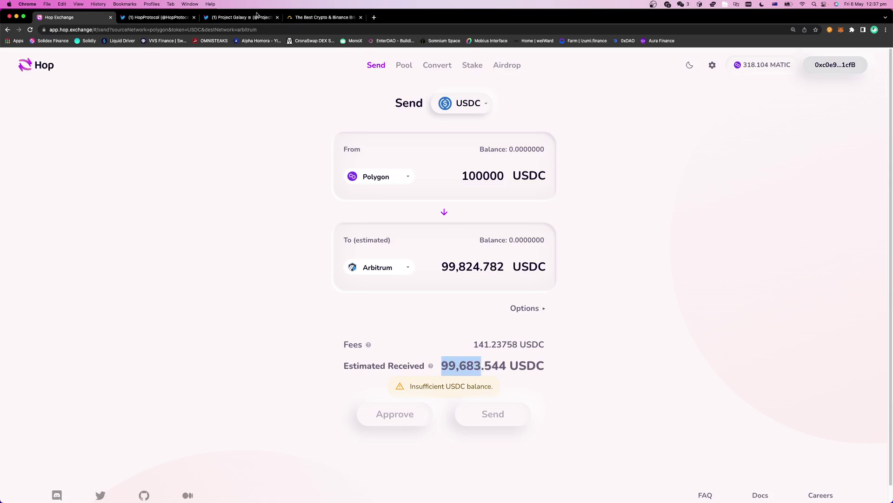
Switch to cBridge, review the tokens supported from Polygon to Arbitrum, and select USD Coin (USDC)
left_click(325, 17)
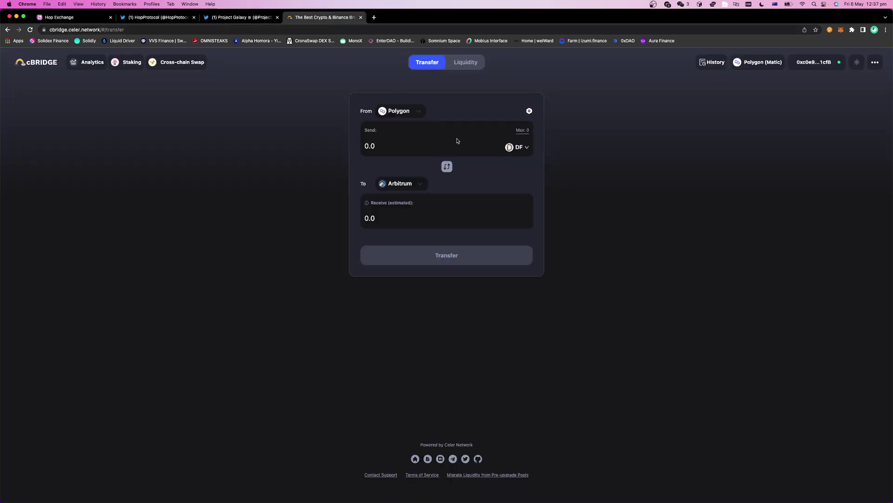
left_click(517, 147)
scroll(477, 237, "down", 3)
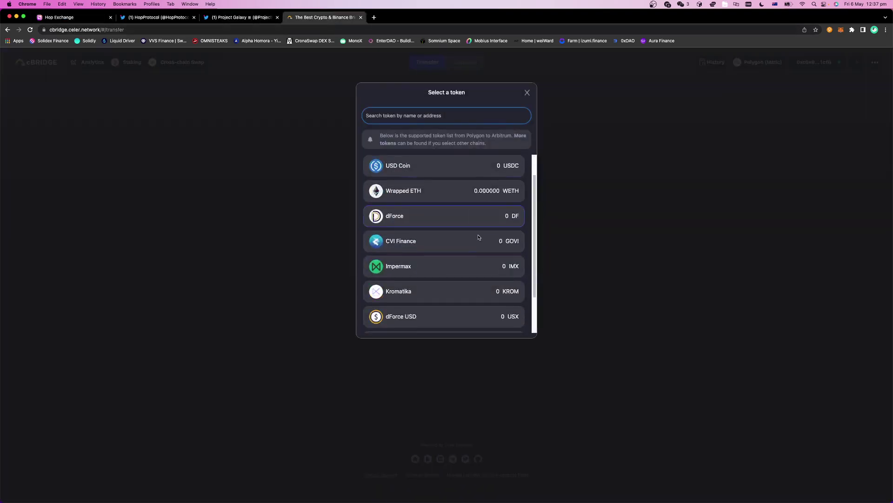
scroll(476, 241, "up", 3)
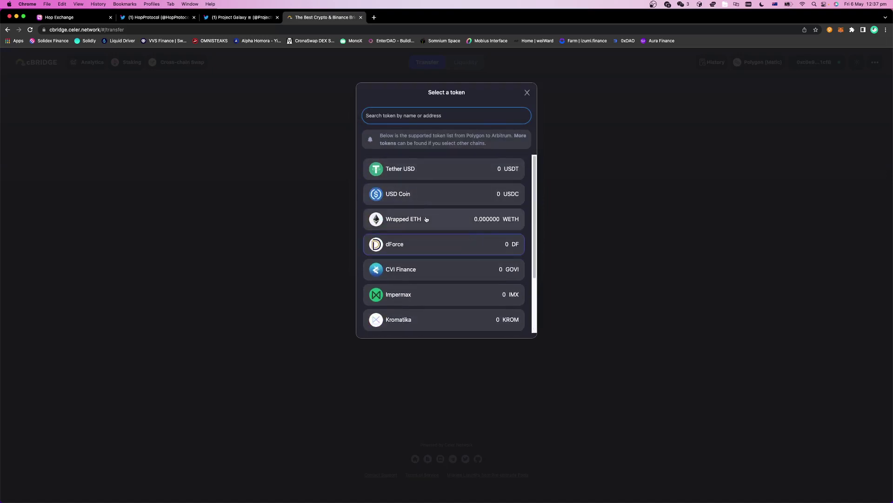
scroll(424, 218, "down", 3)
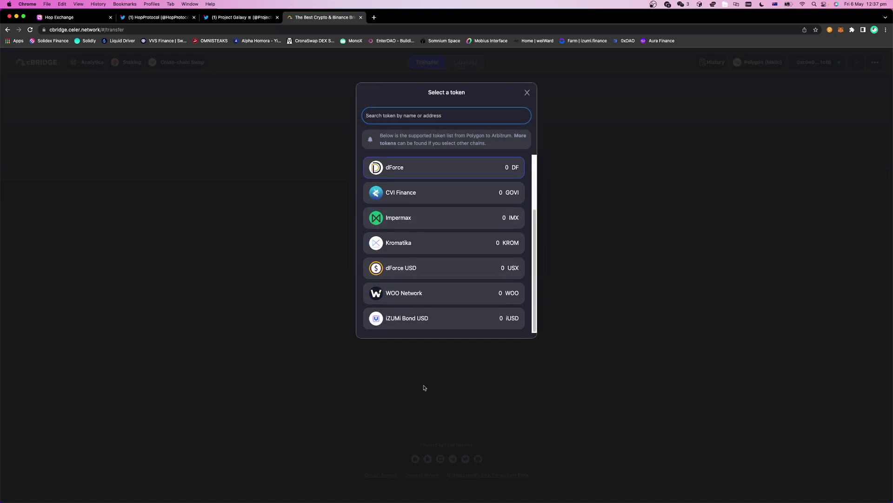
scroll(440, 279, "up", 3)
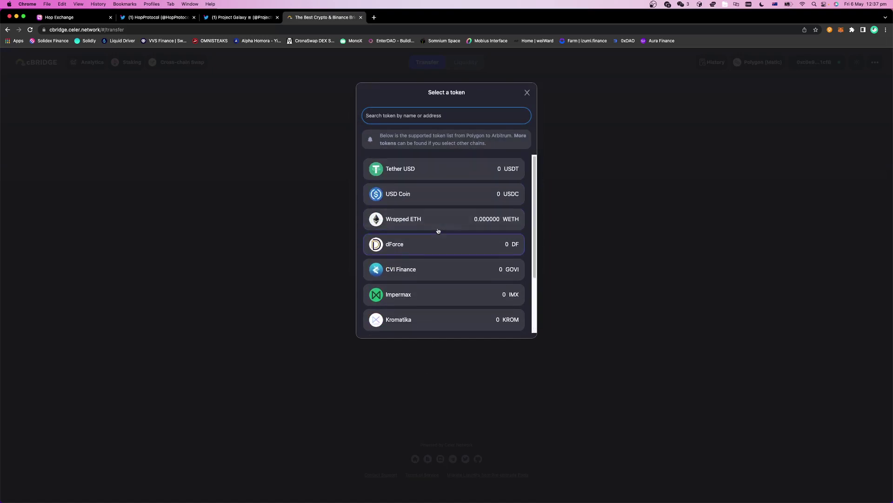
left_click(435, 197)
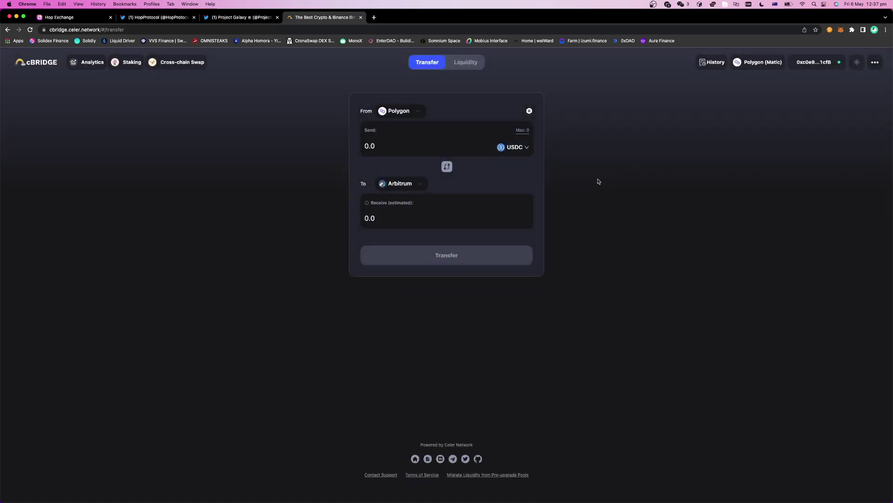
Set the cBridge send amount to 100000 USDC, highlight the estimated amount received and enlarge the page
left_click(371, 147)
type("100000")
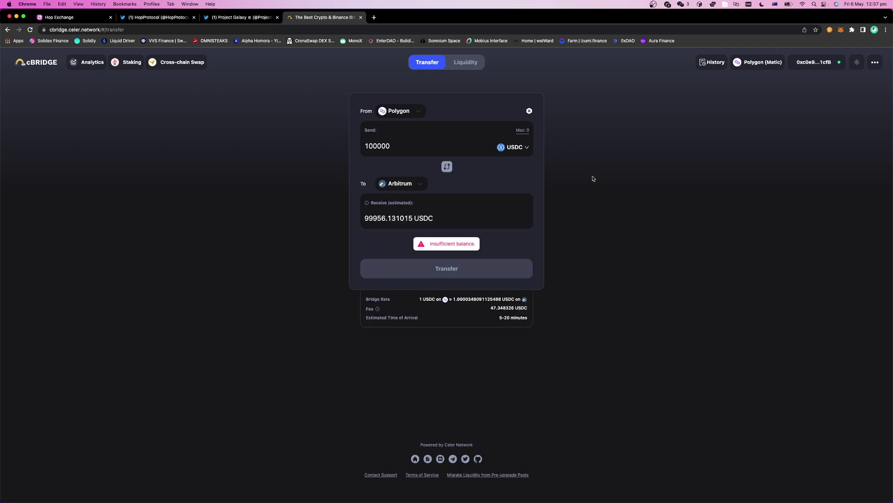
double_click(366, 221)
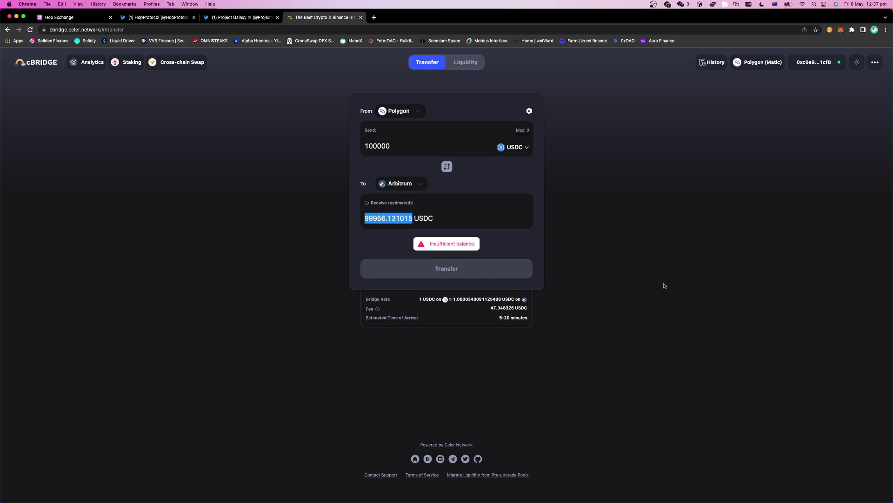
key("super+equal")
key("super+equal")
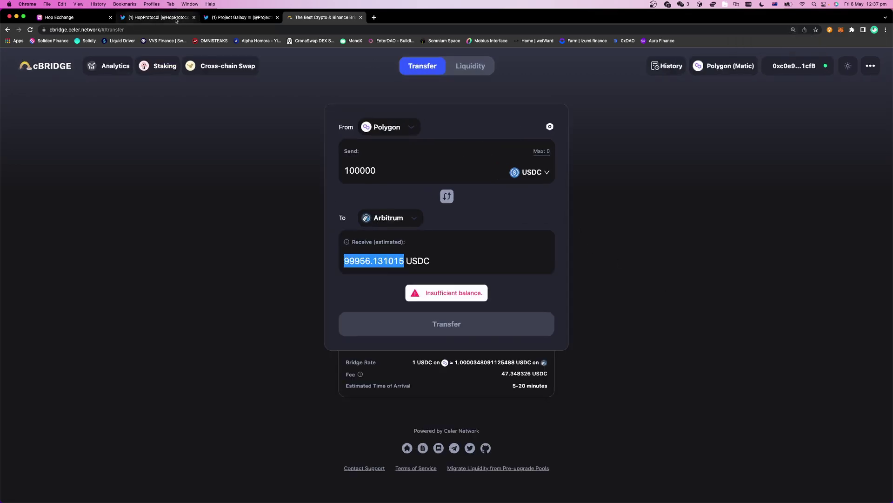
Compare the estimated received amounts on Hop Exchange and cBridge, and highlight the cBridge estimate and fee
left_click(67, 15)
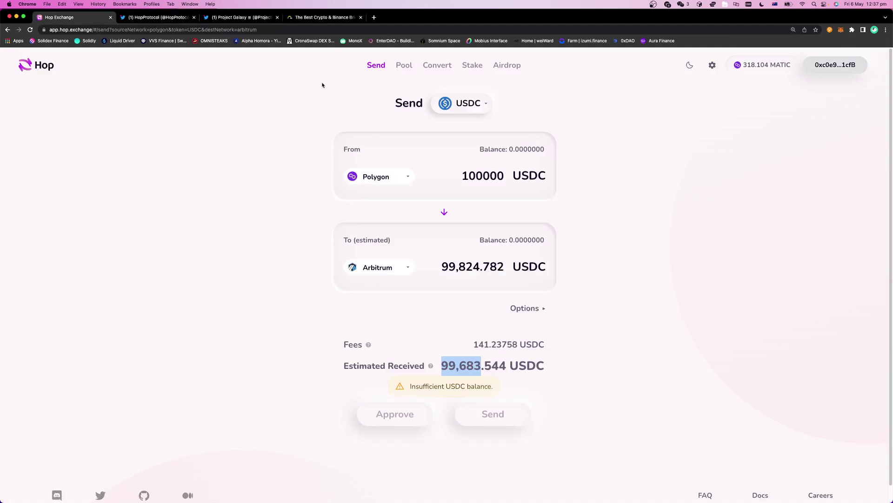
left_click(307, 18)
left_click(365, 263)
left_click_drag(365, 263, 418, 264)
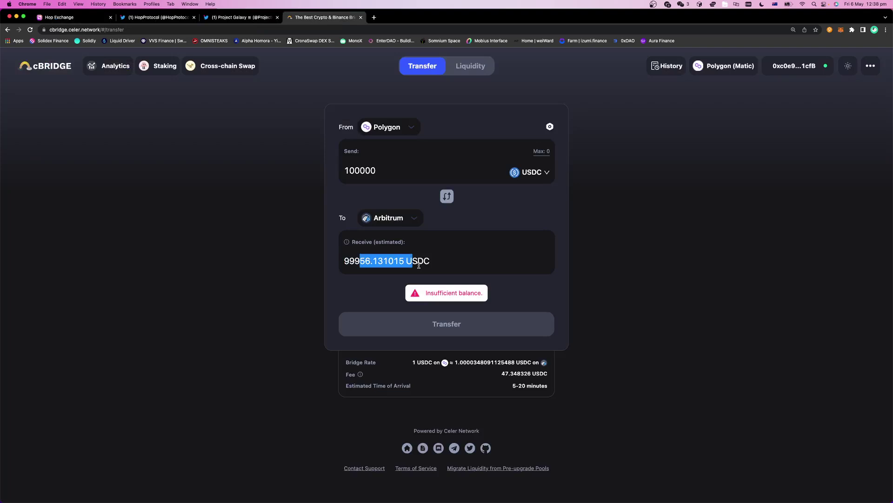
left_click(693, 234)
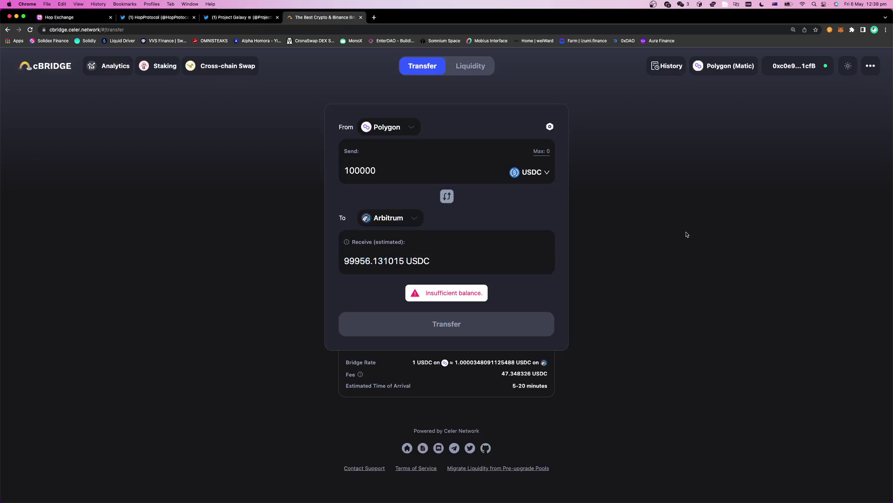
double_click(519, 374)
Compare the fees of the 100000 USDC transfer on Hop Exchange with those on cBridge
left_click(75, 19)
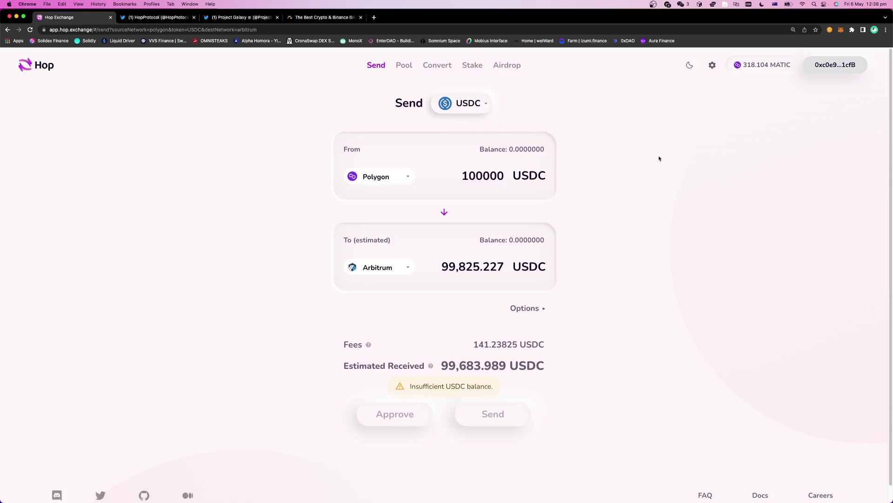
left_click(321, 18)
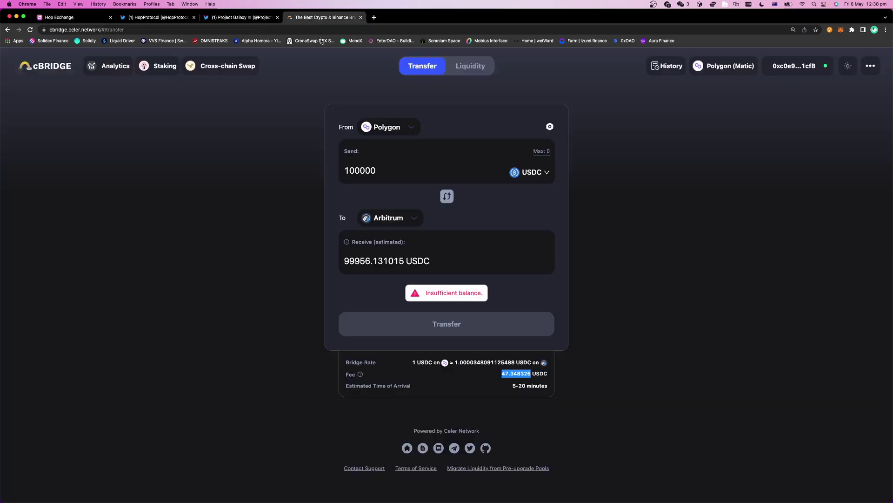
left_click(87, 19)
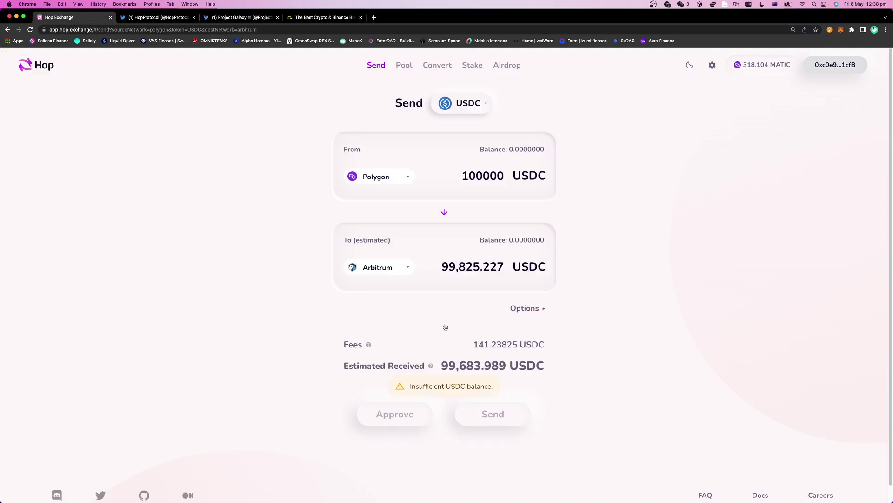
scroll(595, 265, "down", 1)
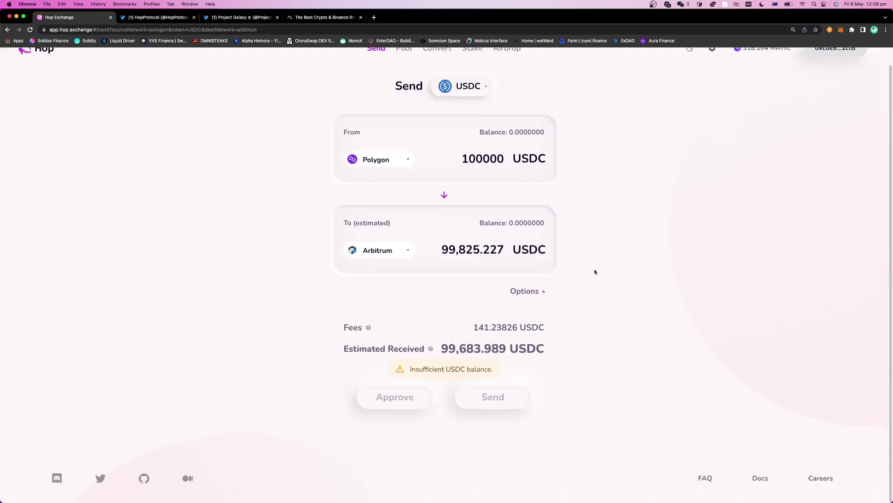
scroll(597, 272, "up", 1)
Open the HOP token airdrop preview and highlight the liquidity provider and total HOP allocations
left_click(506, 65)
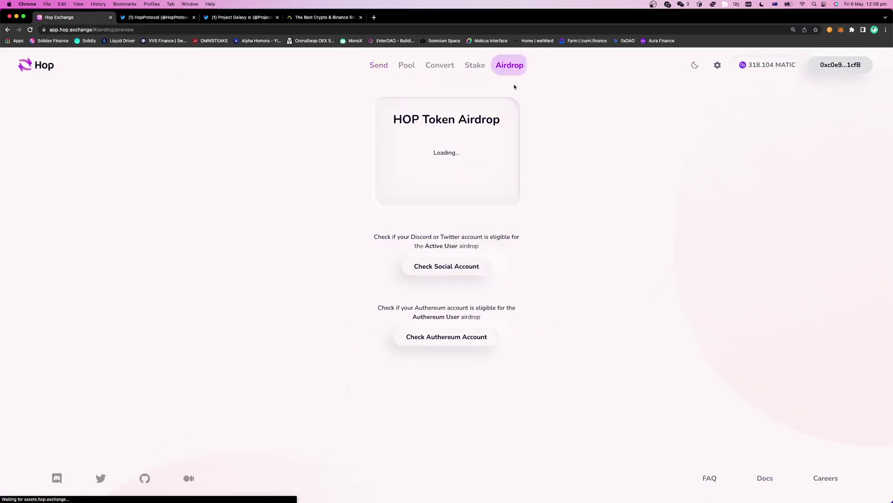
left_click_drag(385, 120, 533, 286)
double_click(505, 281)
double_click(504, 305)
double_click(502, 281)
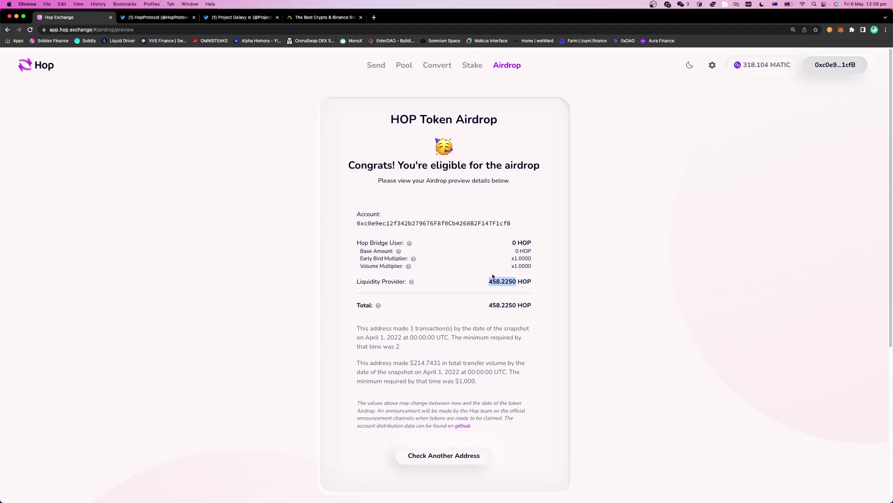
left_click(597, 201)
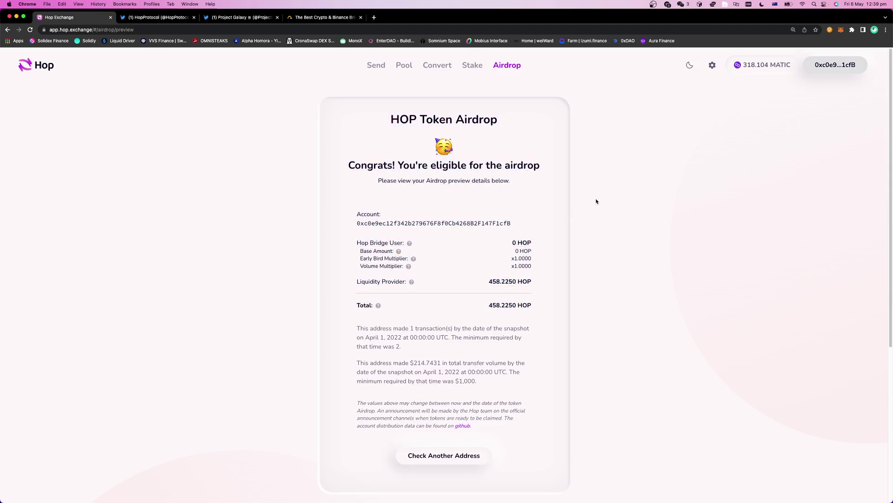